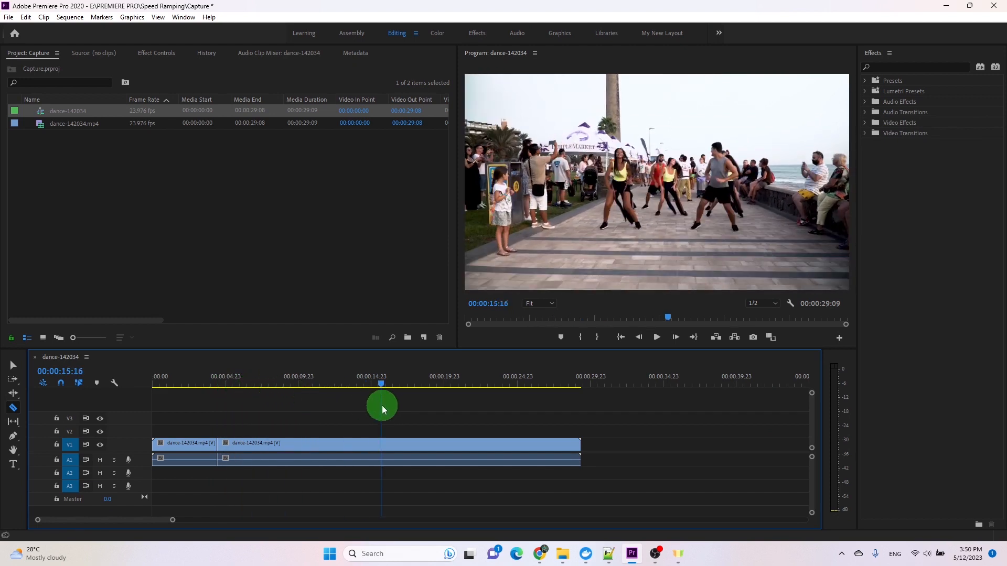
- Cut the clip at 00:00:15:16 and set the middle segment's speed to 200%
click(382, 448)
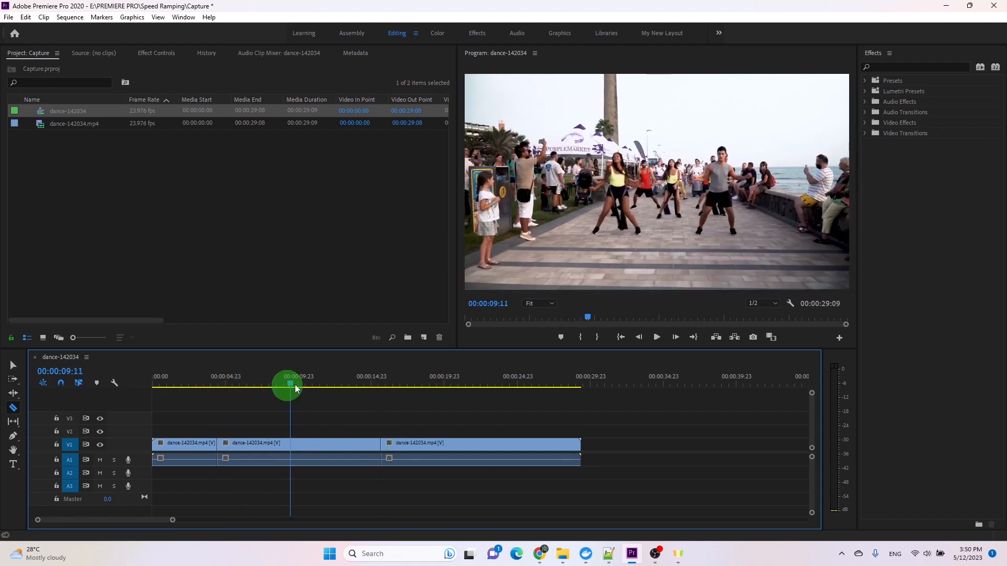
click(14, 365)
click(290, 446)
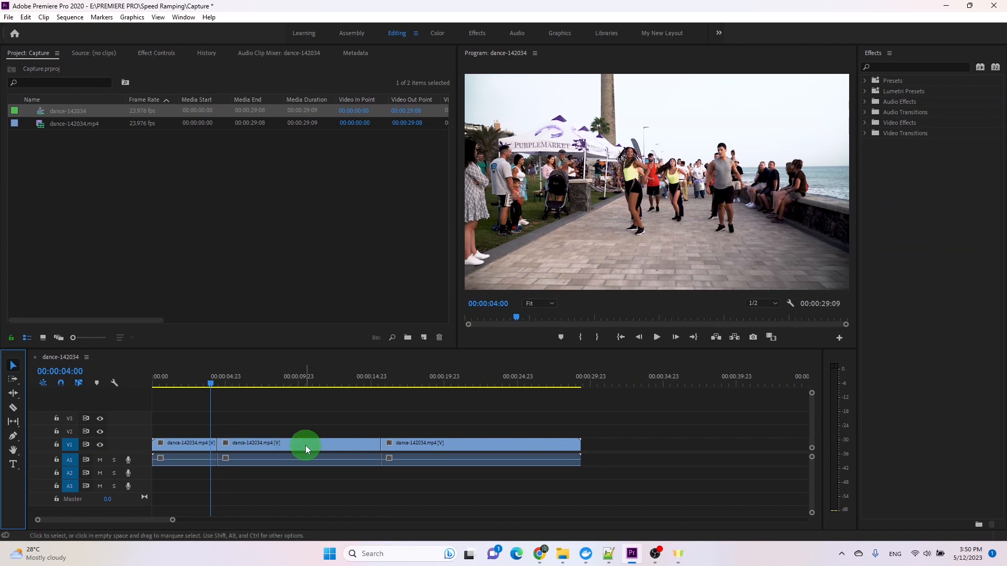
right_click(305, 445)
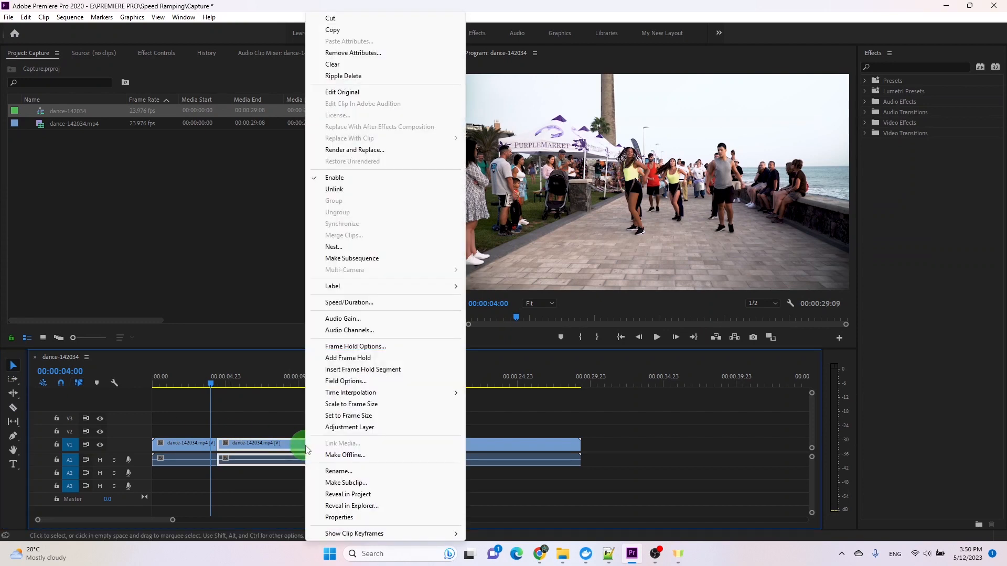
click(335, 304)
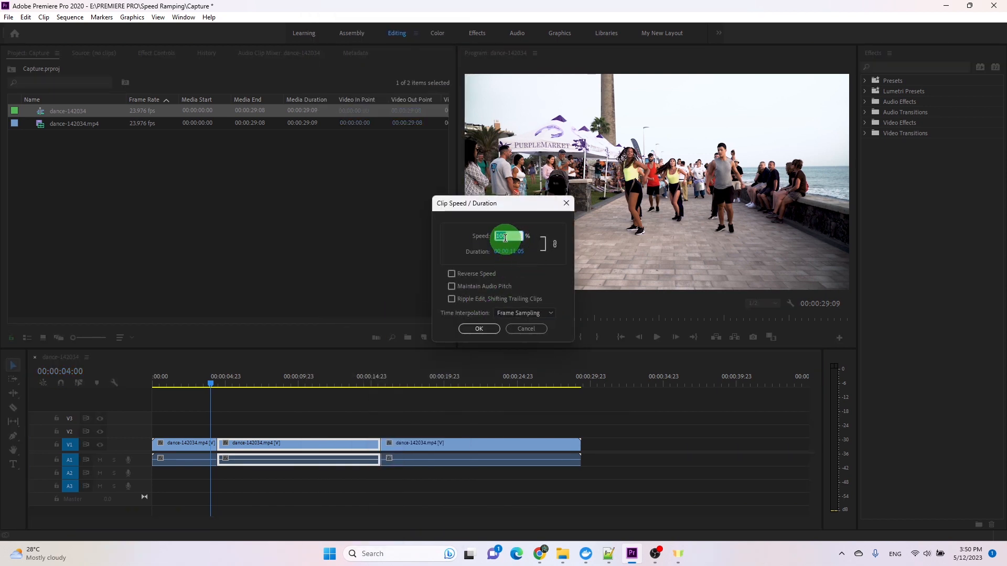
text(0.1)
click(485, 329)
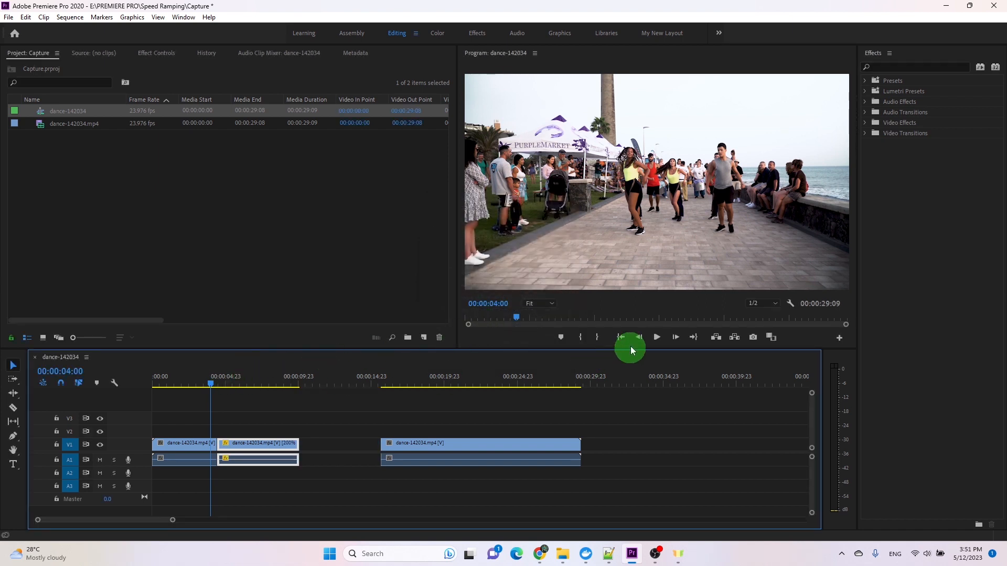
click(656, 338)
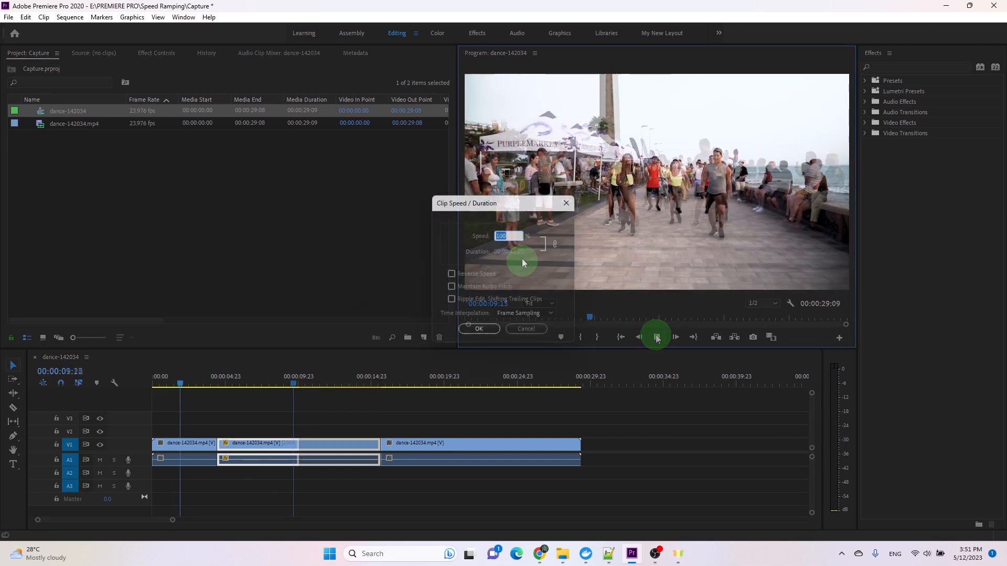
- Set the middle segment's speed to 200% with ripple edit shifting the trailing clips, and play back the result
text(200)
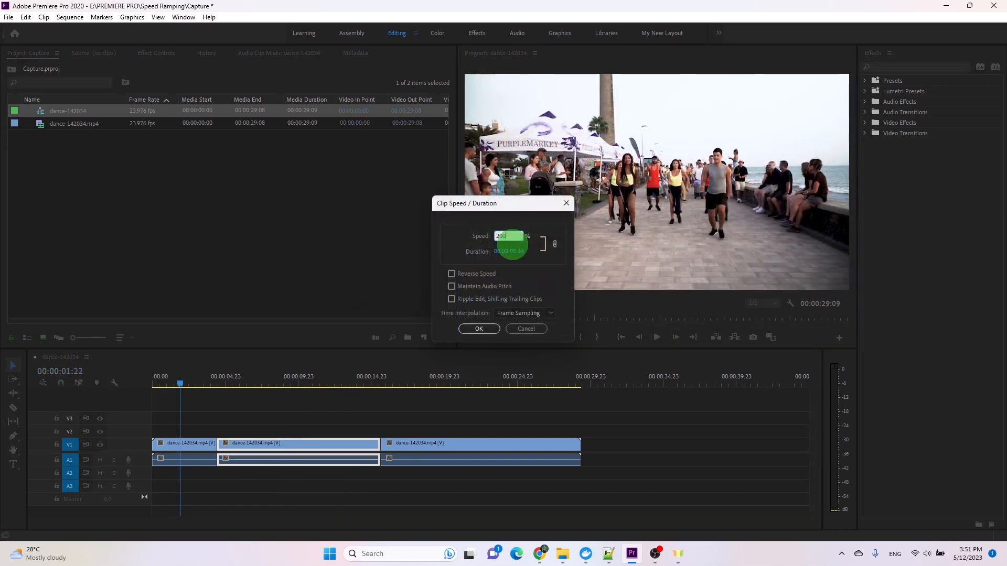
click(452, 300)
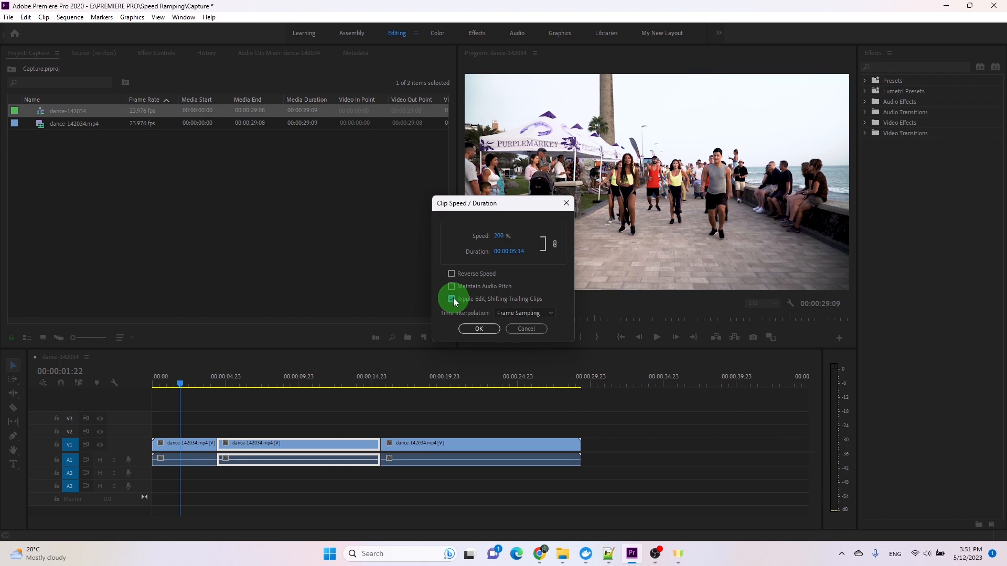
click(482, 329)
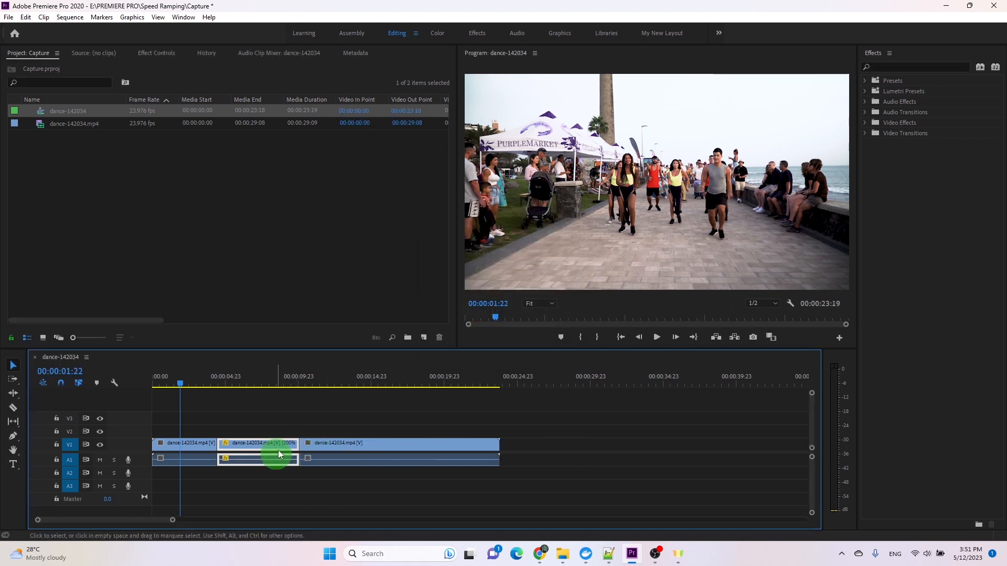
click(656, 338)
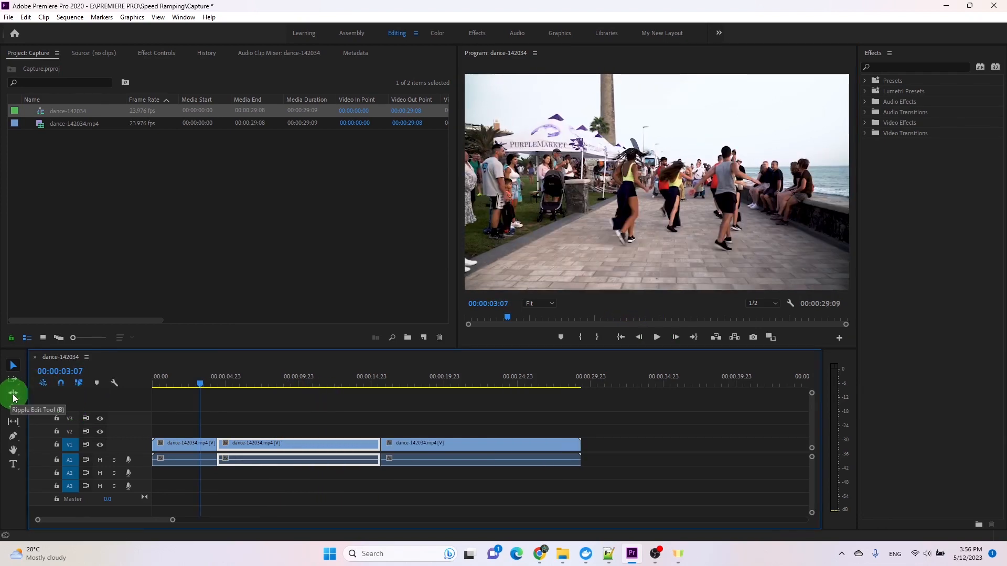
- Use the Rate Stretch Tool to shorten the middle segment to a duration of about 00:00:04:15
click(13, 397)
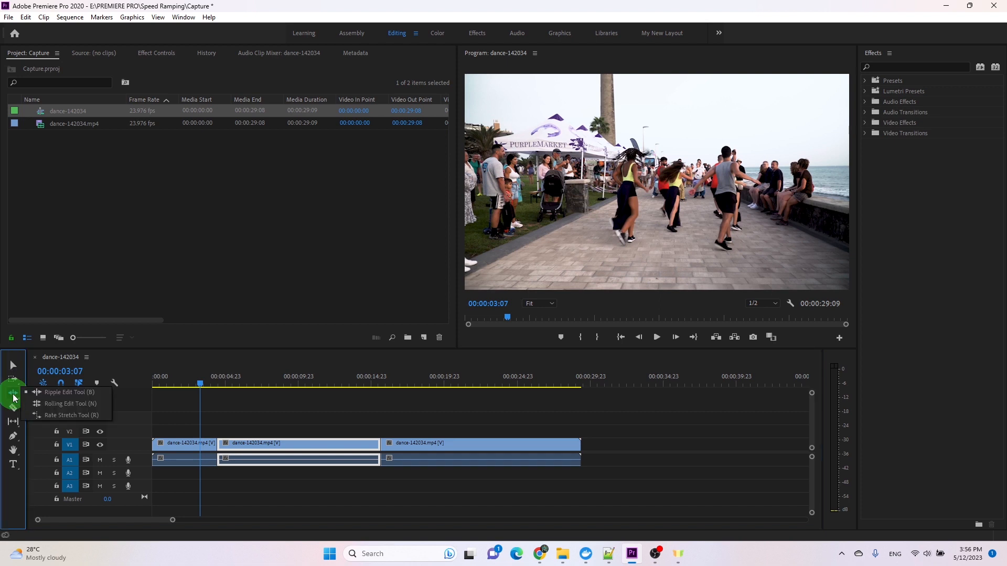
click(61, 416)
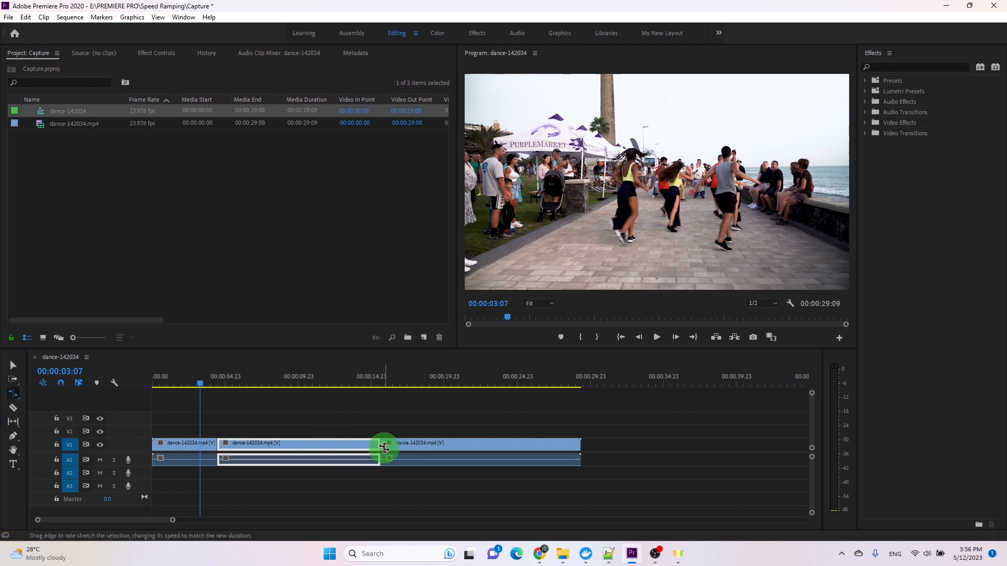
drag(381, 444, 358, 445)
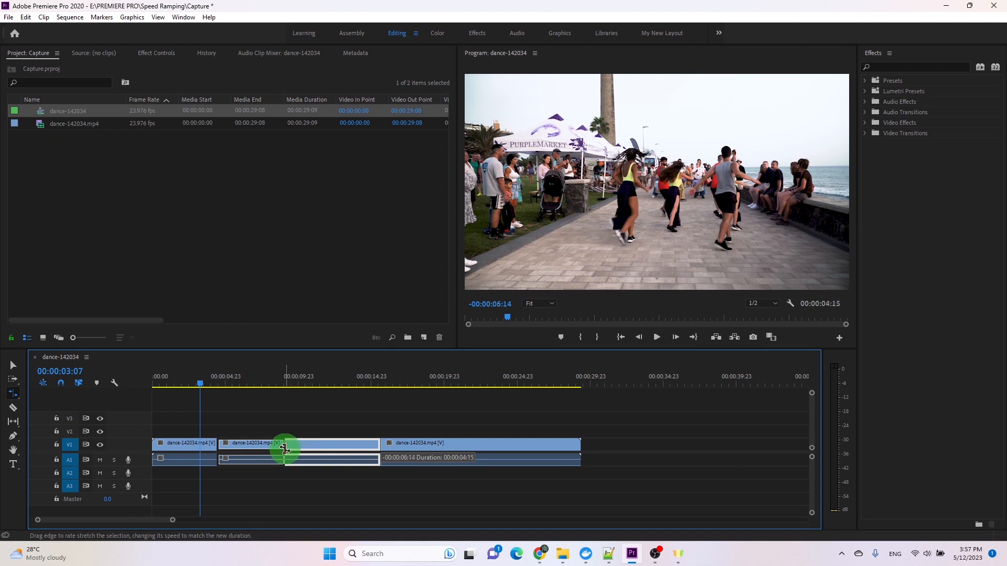
drag(285, 449, 284, 449)
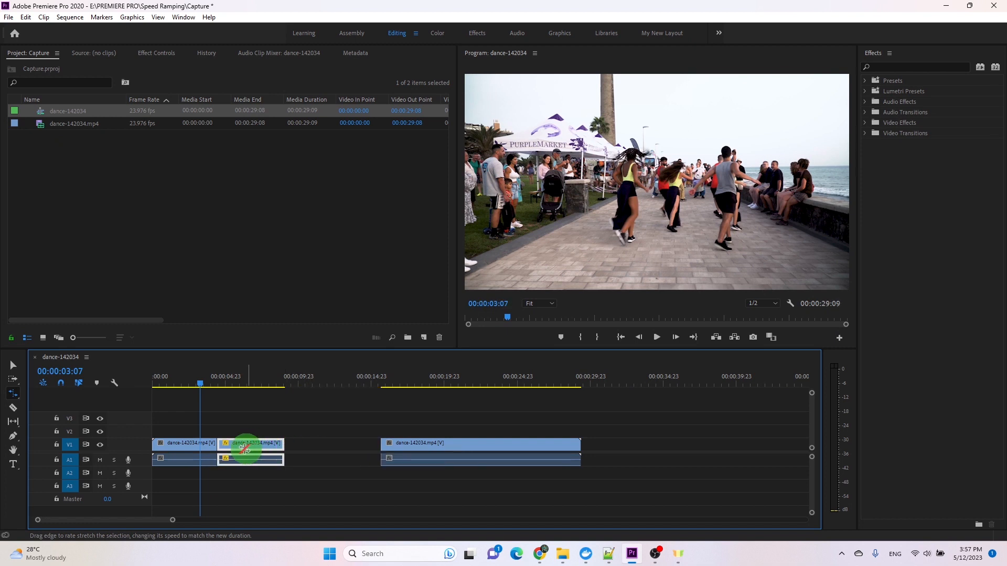
- Close the gap by moving the last segment against the end of the stretched segment, and play the sequence
click(12, 372)
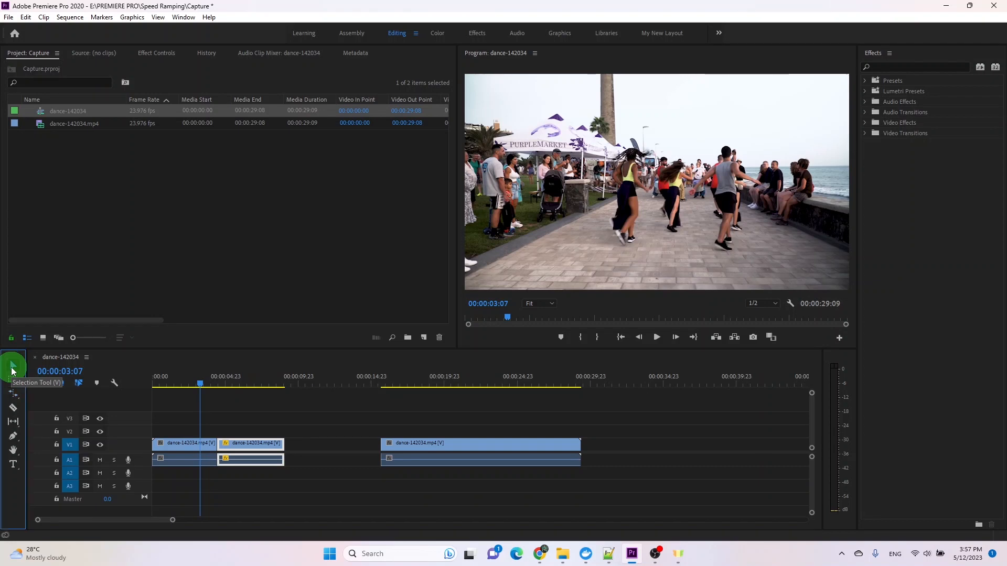
click(126, 413)
click(330, 451)
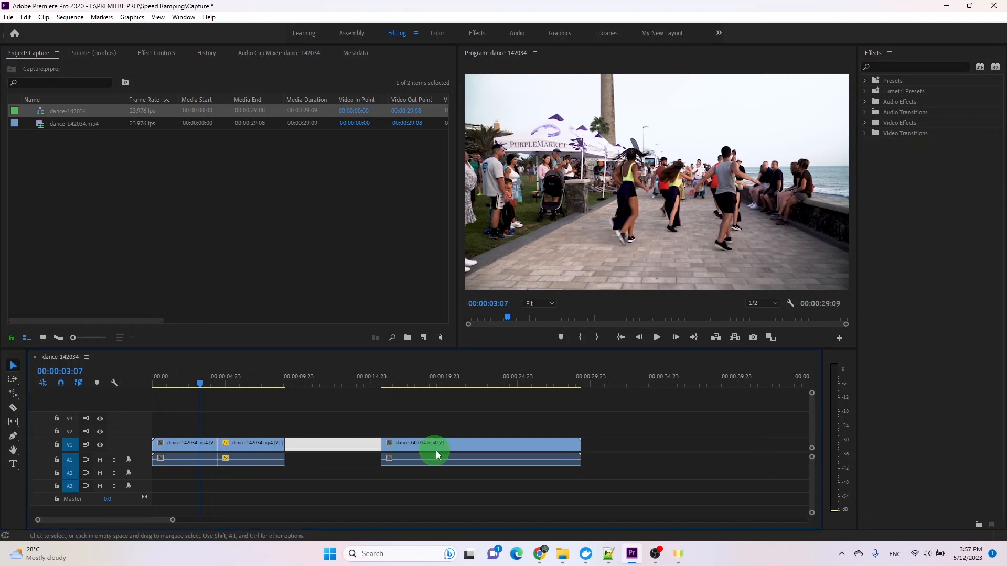
click(439, 445)
drag(439, 445, 344, 443)
click(263, 420)
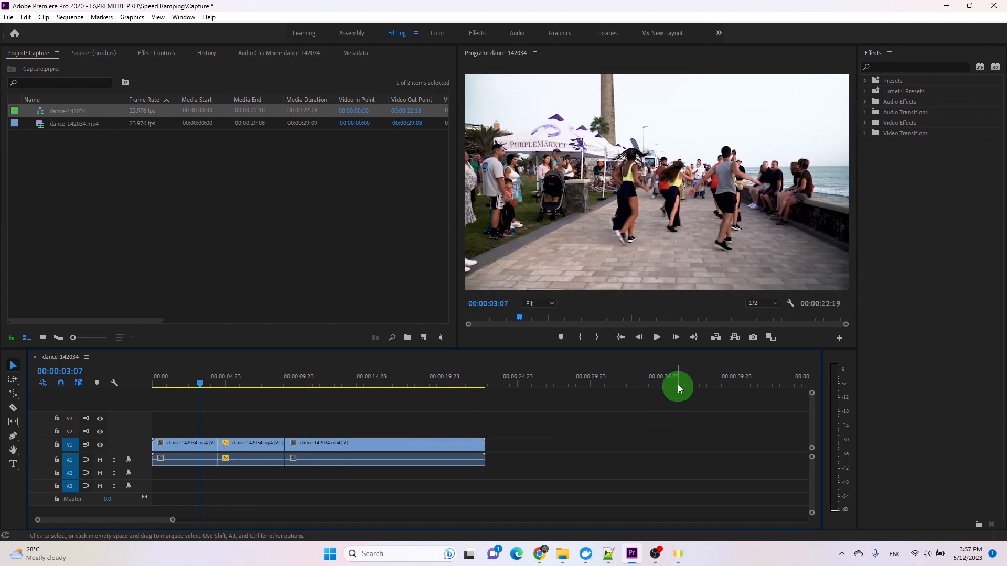
click(656, 341)
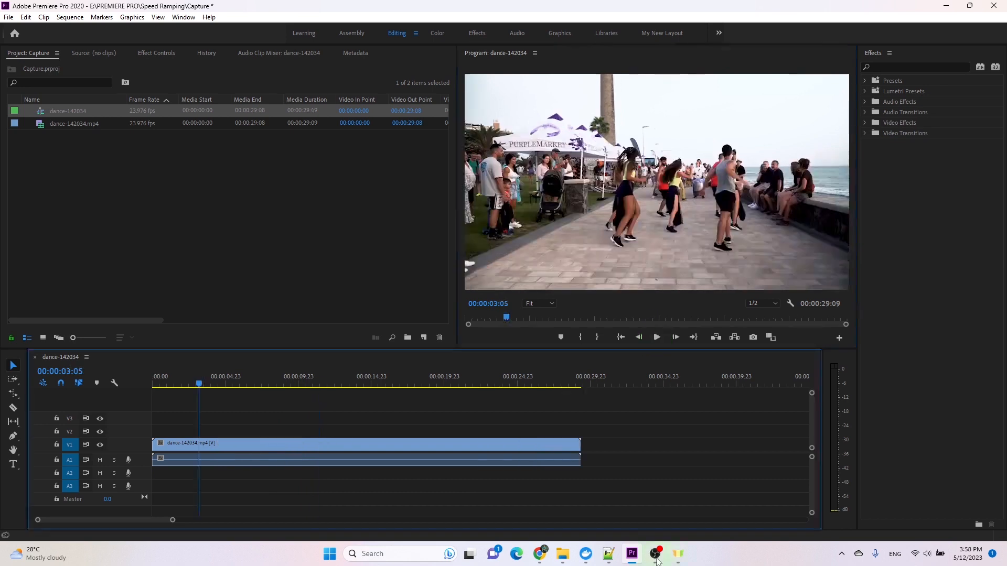
- Return the playhead to the start, enlarge video track V1, and show the clip's Time Remapping speed keyframes
drag(199, 385, 149, 385)
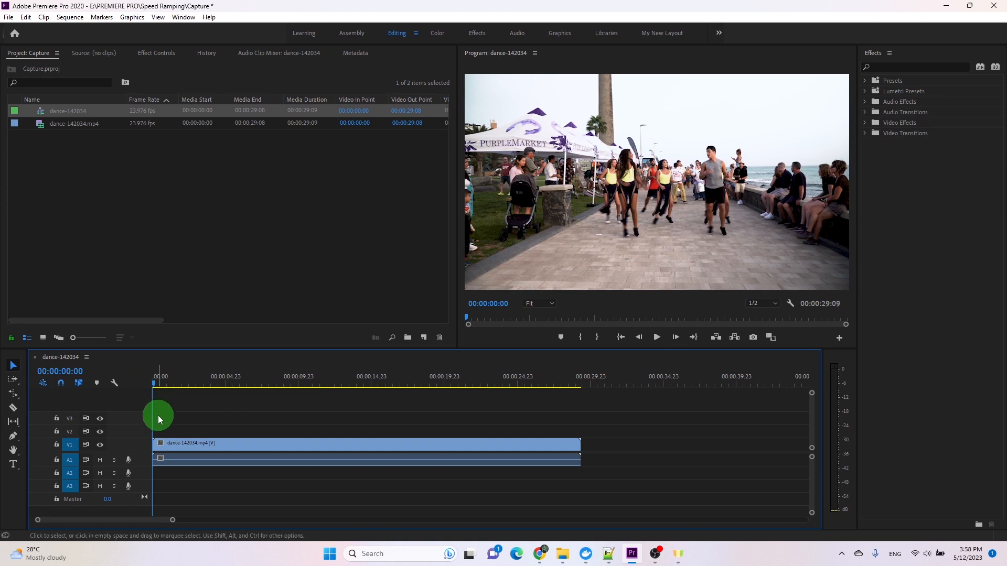
drag(129, 439, 130, 413)
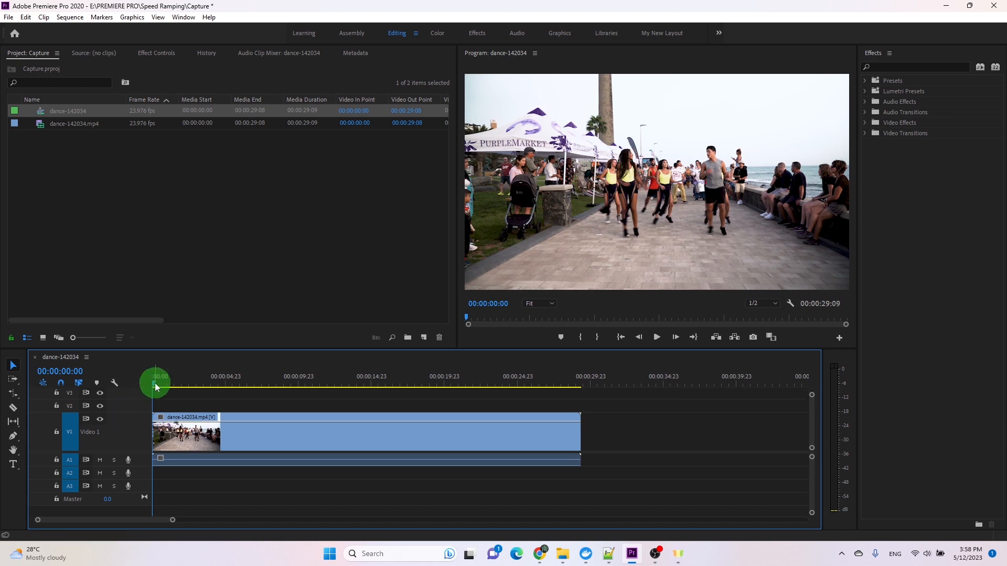
click(297, 434)
right_click(324, 433)
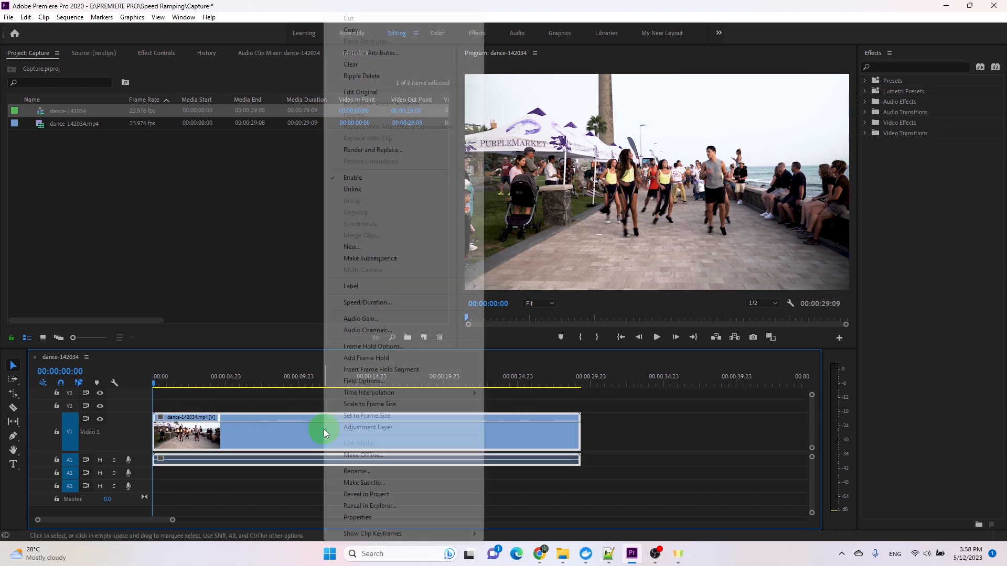
mouse_move(370, 539)
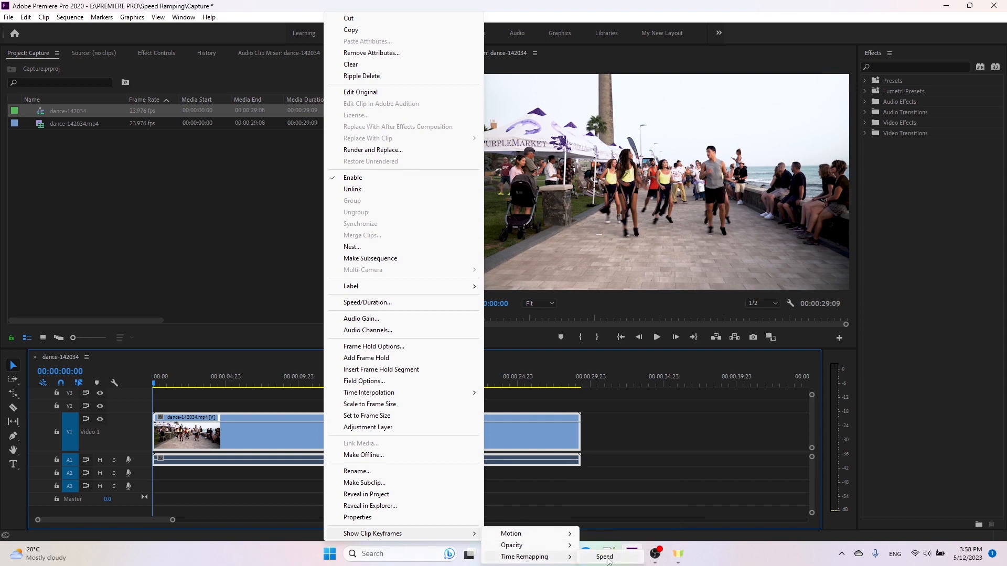
click(606, 558)
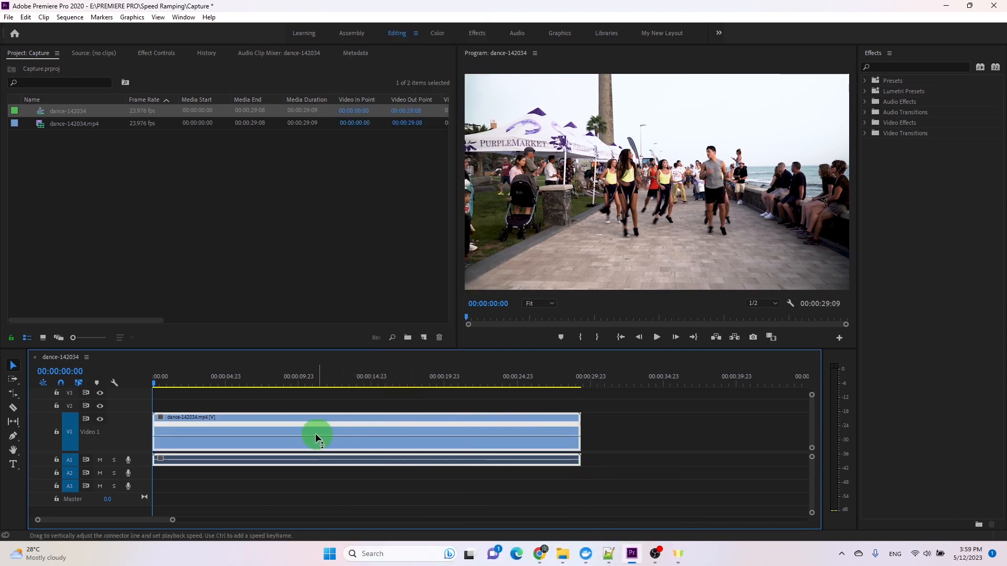
- Add Time Remapping speed keyframes to the clip at 00:00:05:00 and 00:00:14:22
click(152, 56)
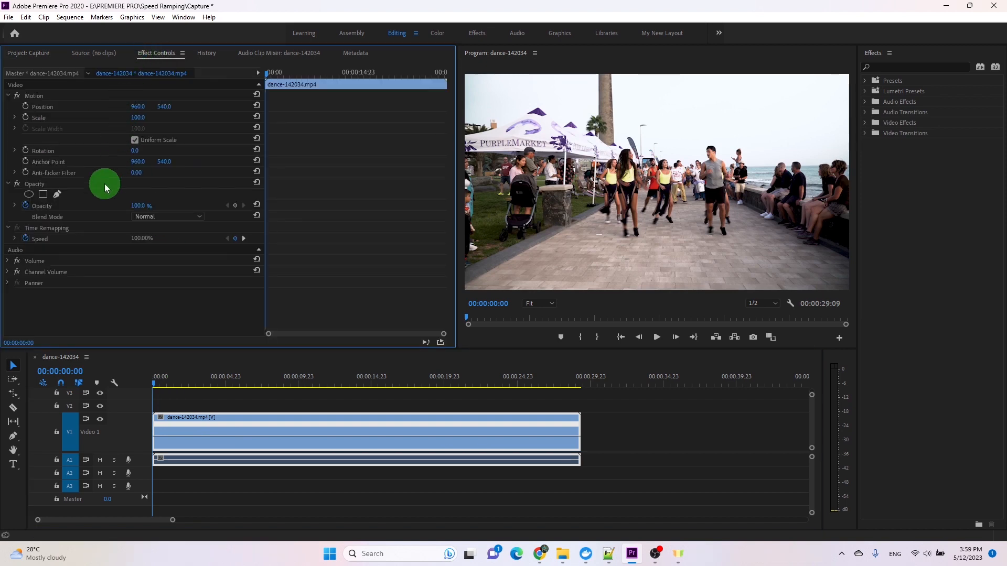
click(48, 229)
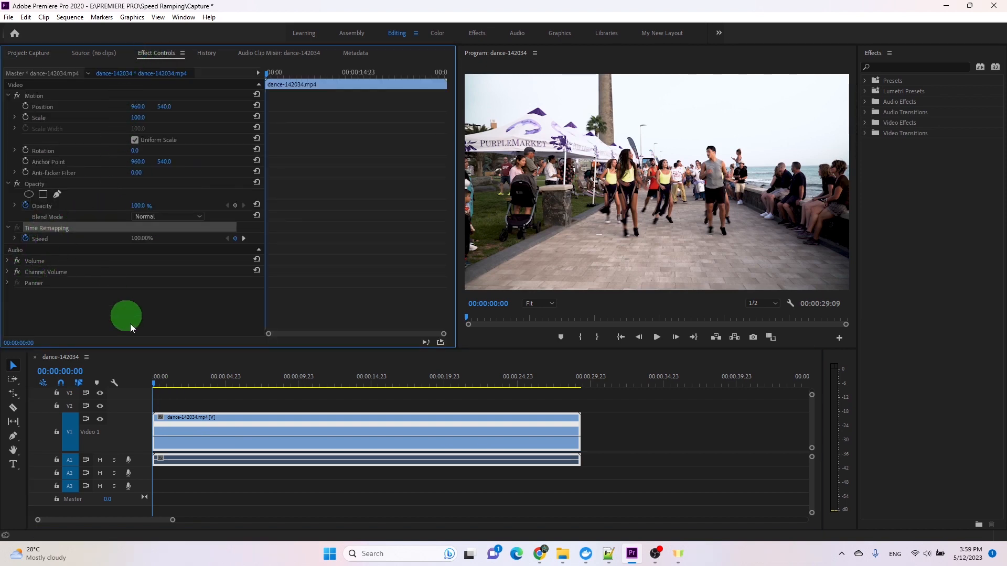
click(225, 384)
key(p)
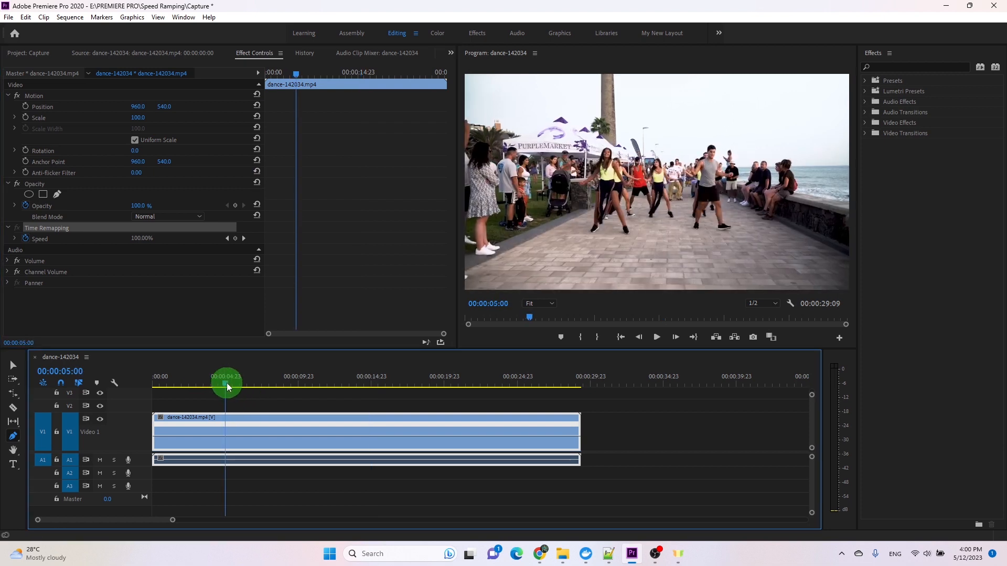
click(42, 230)
click(236, 238)
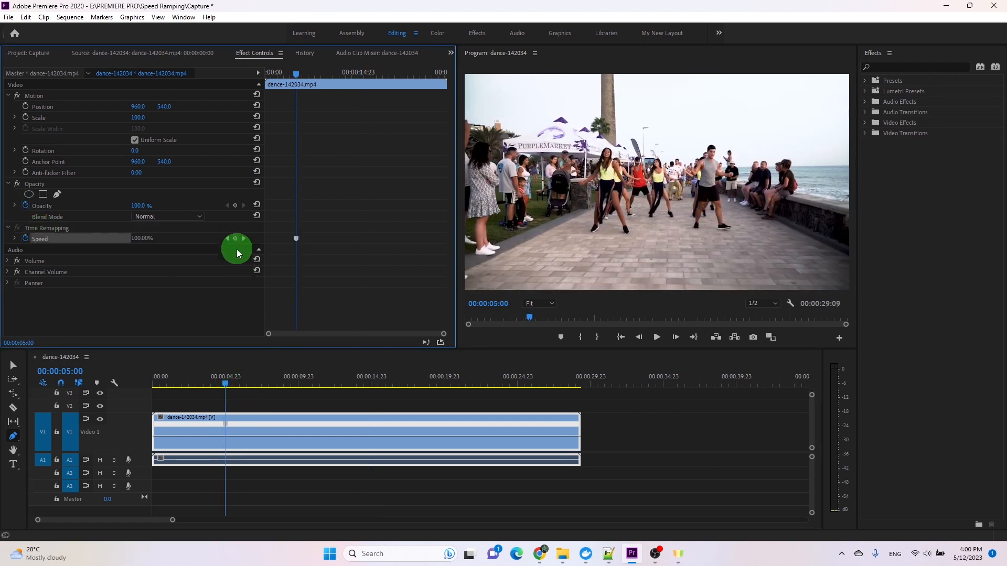
drag(226, 385, 371, 387)
click(236, 239)
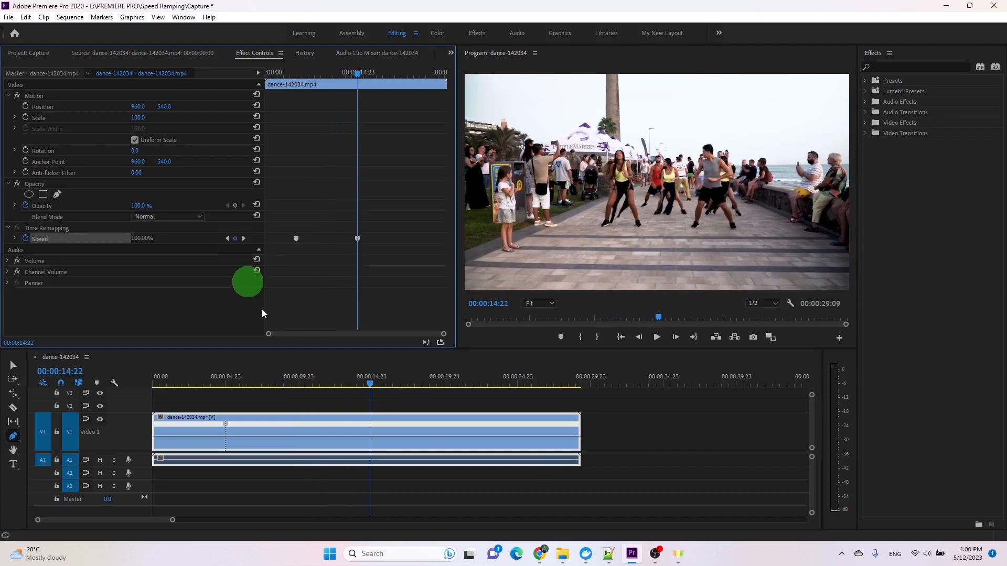
- Raise the clip's speed line between the two keyframes to roughly double speed
key(v)
drag(288, 436, 288, 431)
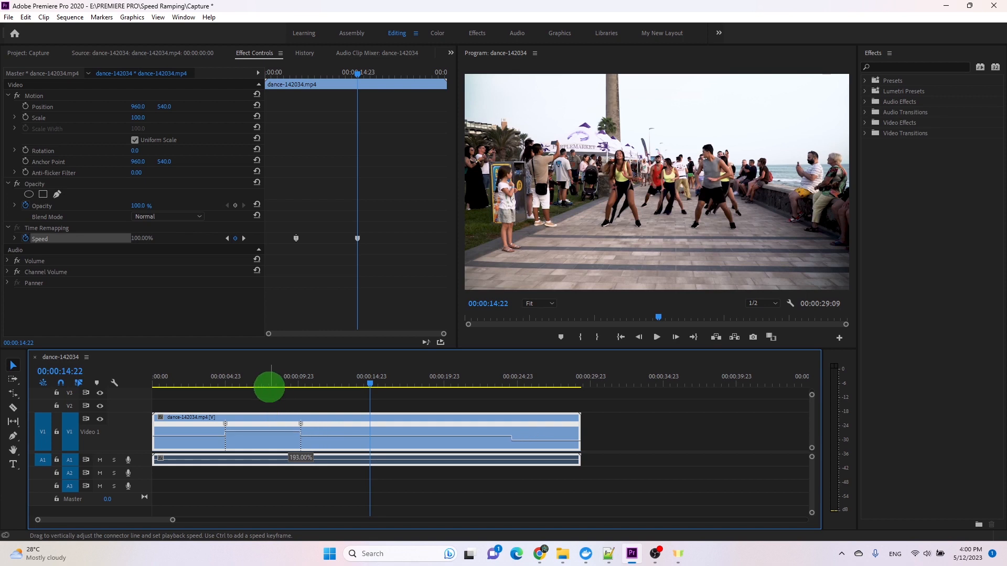
drag(268, 380, 268, 383)
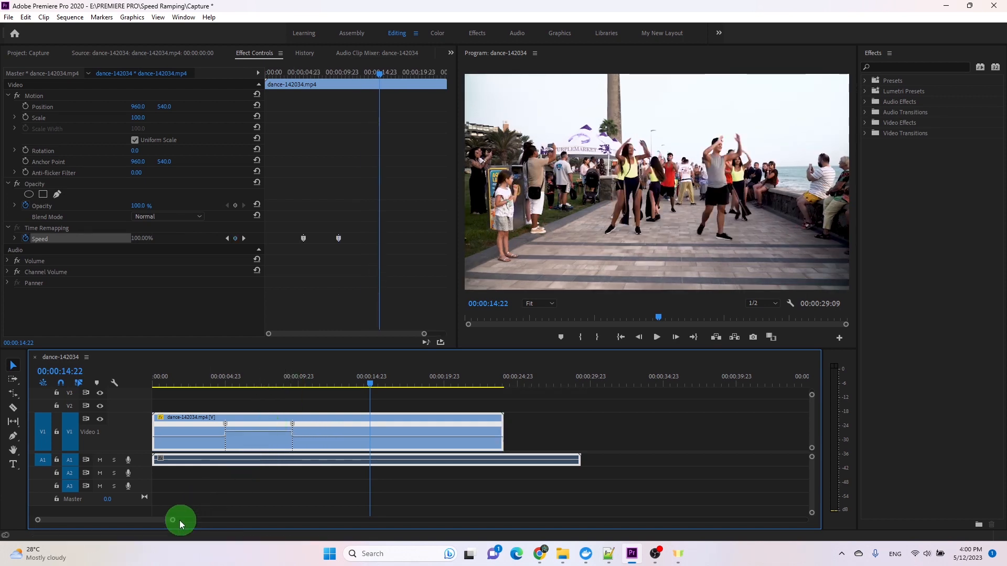
- Split both speed keyframes apart inward to create gradual ramps into and out of the fast section
drag(173, 520, 142, 519)
drag(263, 426, 273, 427)
drag(363, 427, 353, 427)
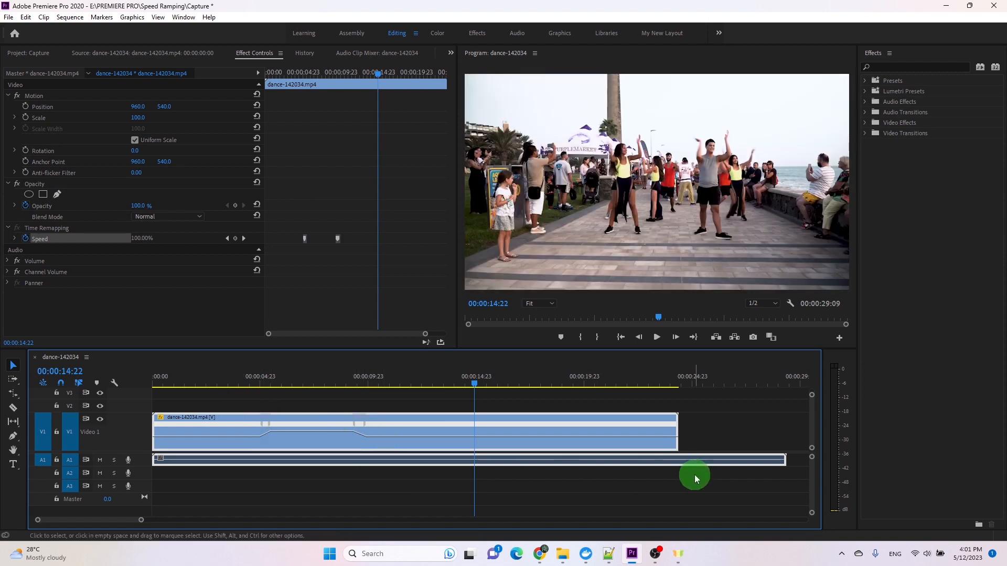
- Cut the A1 audio at the end of the video clip and delete the leftover audio piece
click(13, 408)
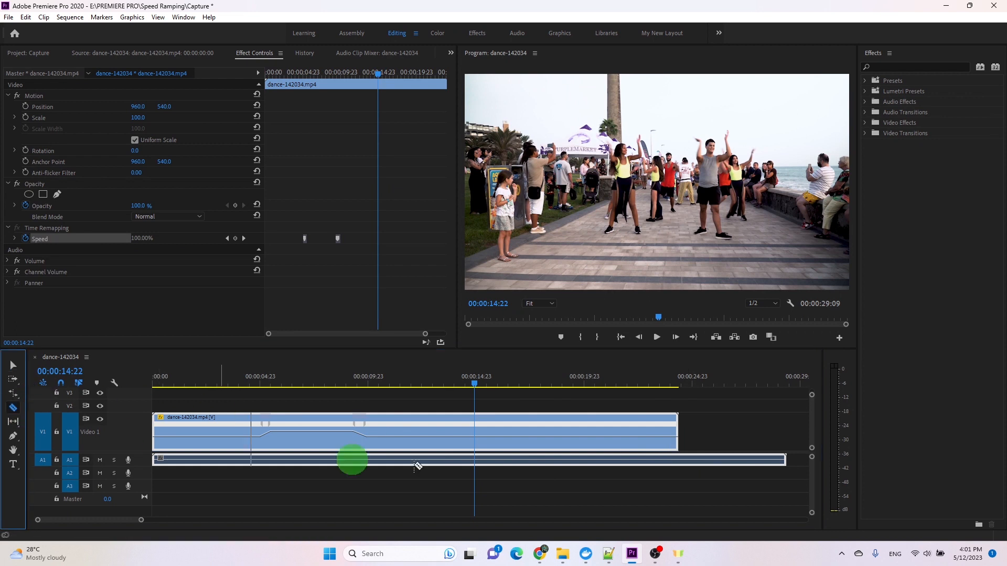
click(679, 460)
click(13, 365)
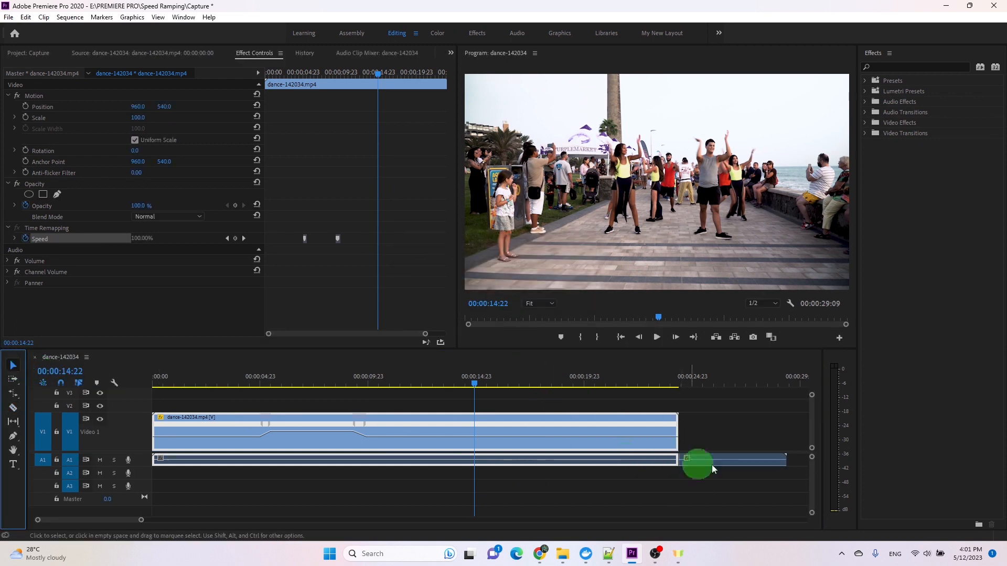
click(766, 461)
key(Delete)
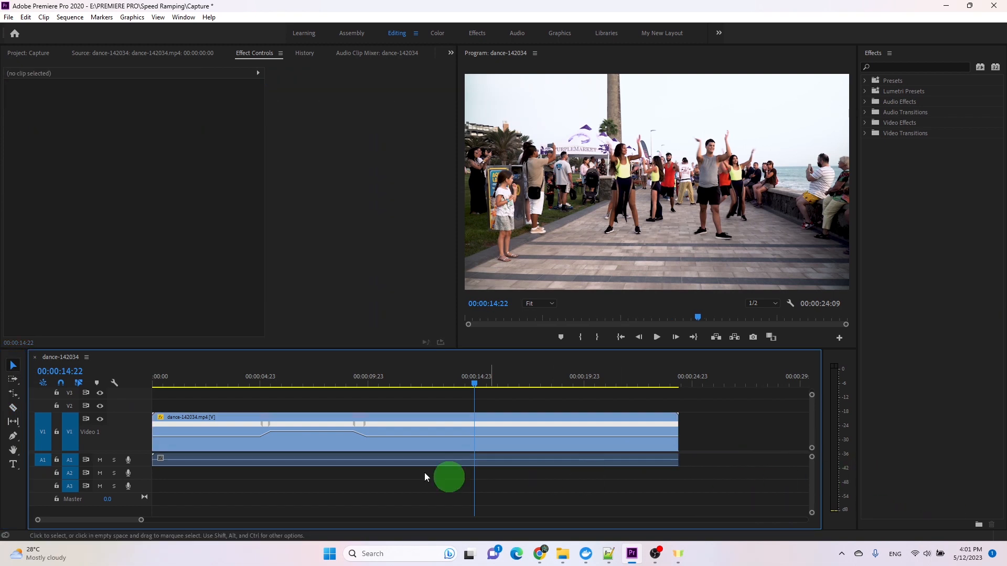
- Play back the speed-ramped section, and replay the sequence from the beginning to review the transitions
click(227, 384)
click(657, 339)
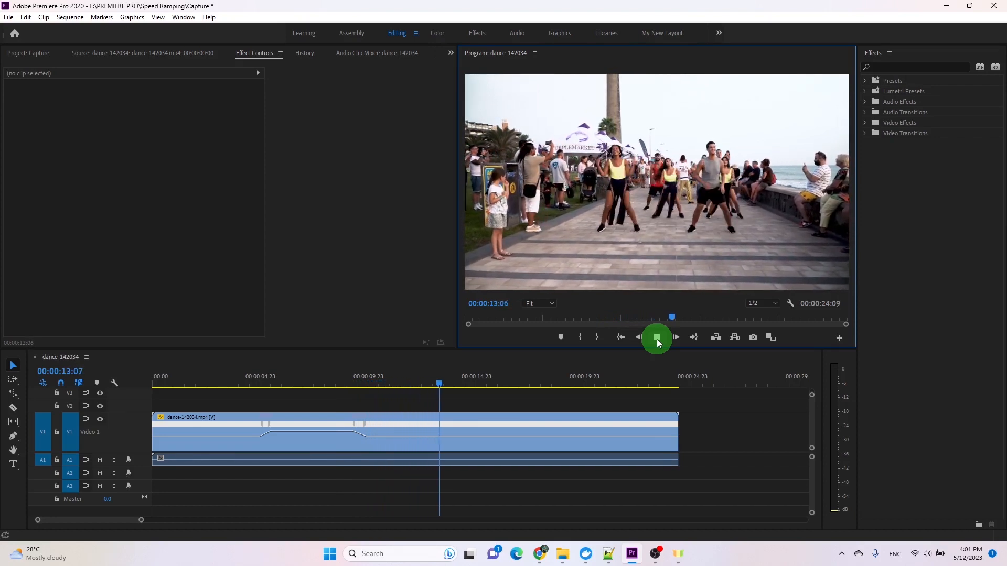
click(153, 383)
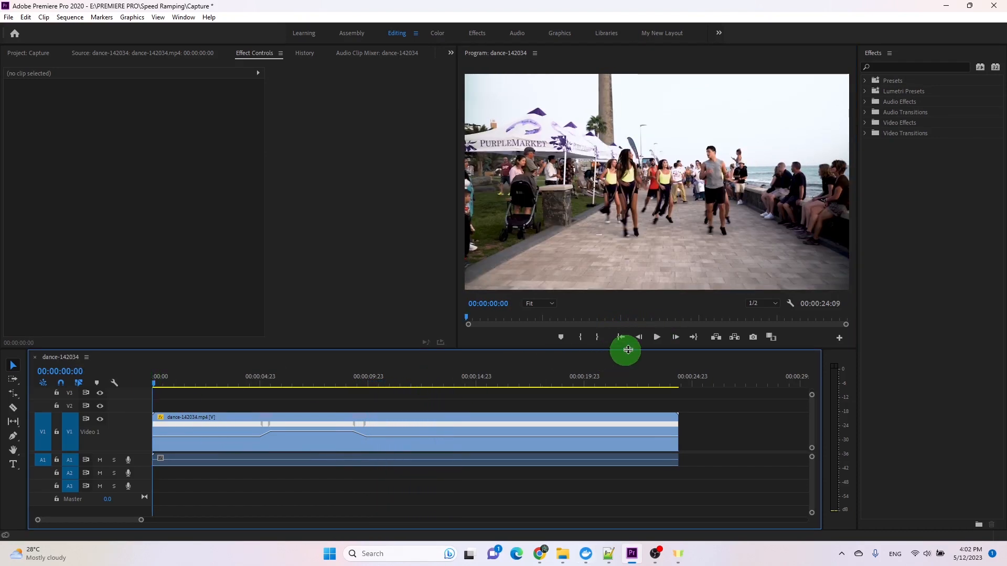
click(657, 338)
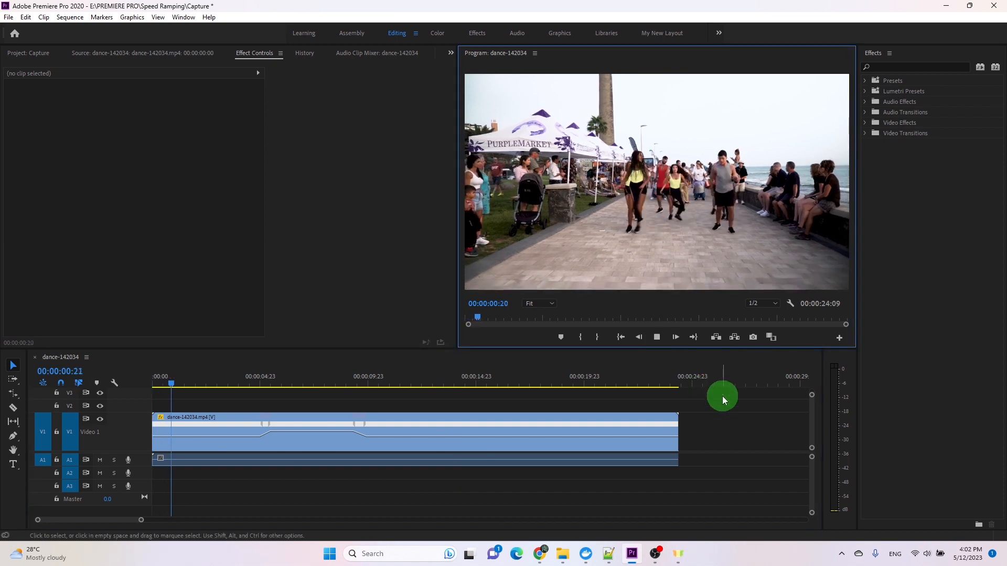